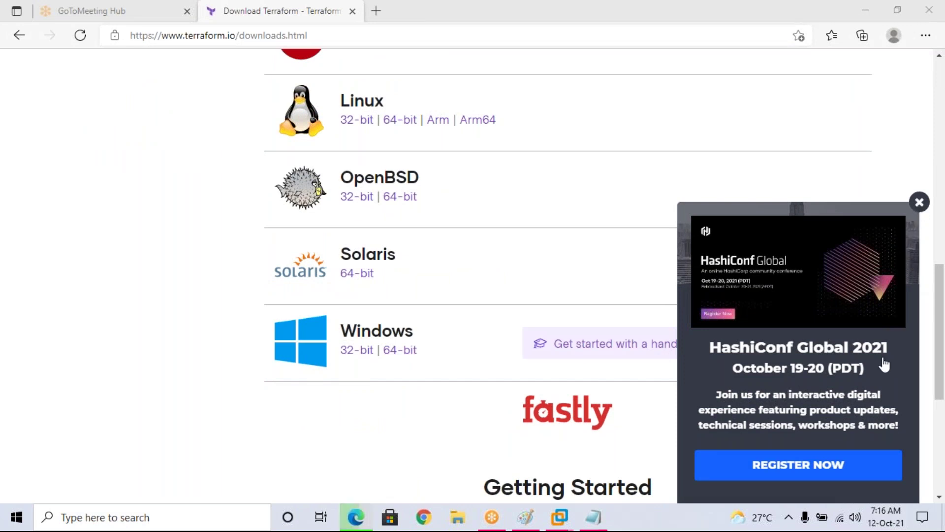
# - Dismiss the HashiConf Global 2021 announcement and download the 64-bit Windows build of Terraform
pyautogui.click(919, 202)
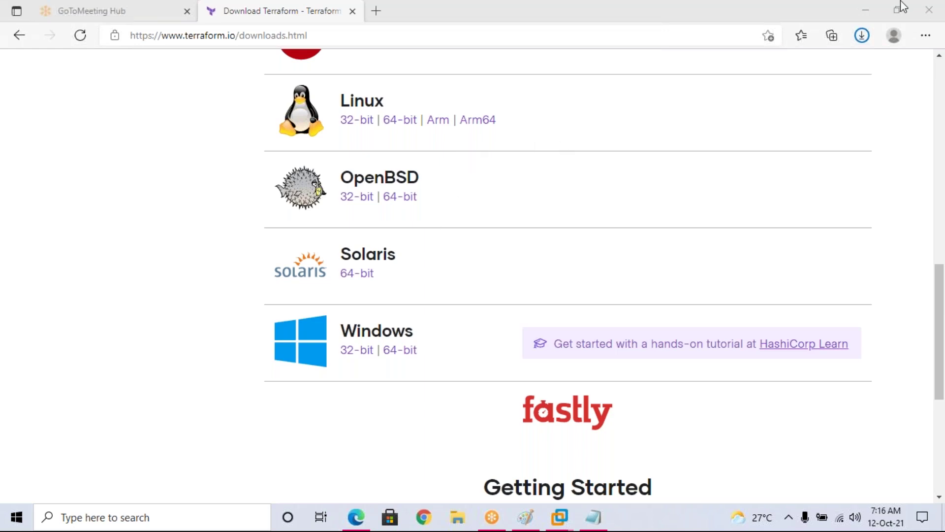
# - Switch to the Terraform.txt notes in Notepad and read the Linux and Windows installation instructions
pyautogui.click(593, 517)
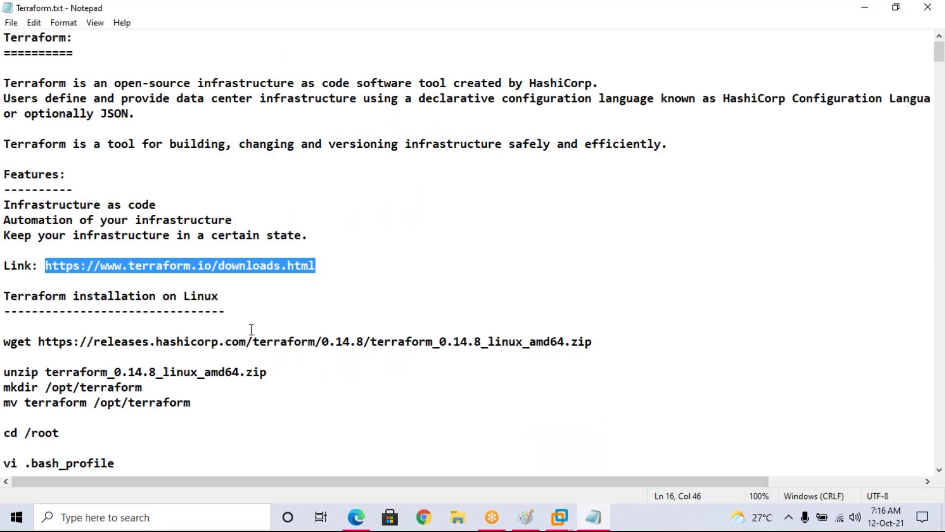
pyautogui.scroll(-1, 243, 332)
pyautogui.scroll(-3, 251, 330)
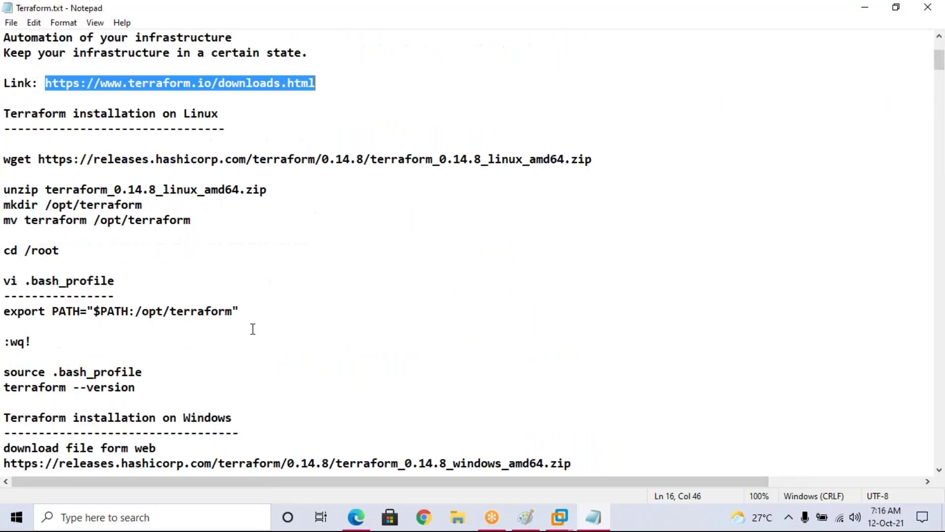
pyautogui.scroll(-1, 253, 329)
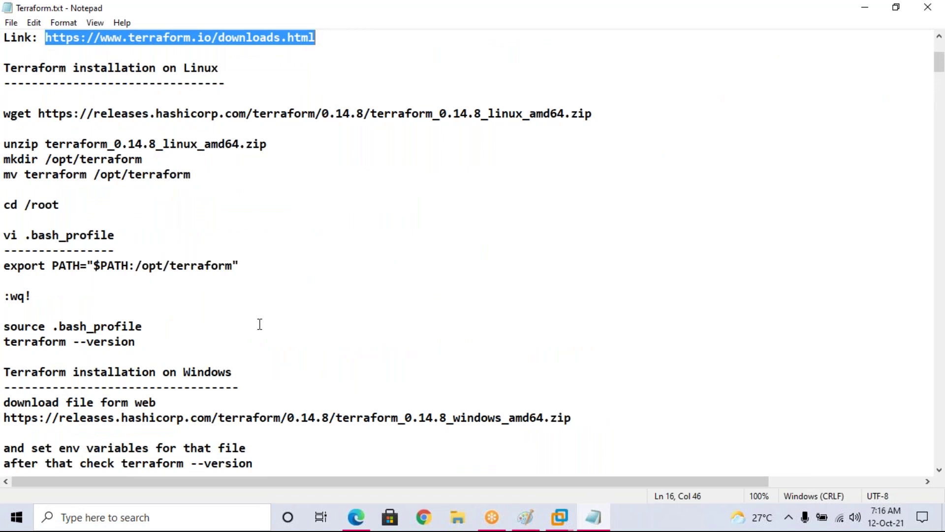
pyautogui.scroll(-2, 263, 321)
pyautogui.scroll(-2, 264, 322)
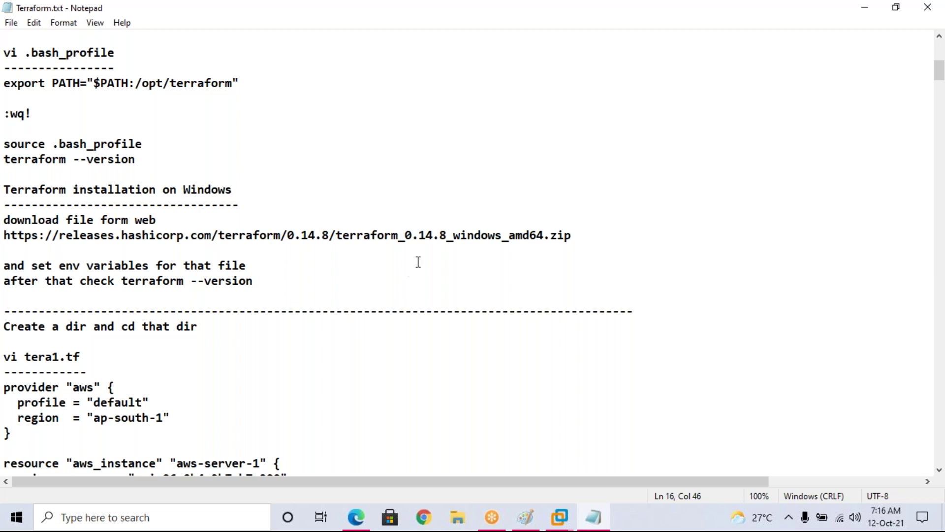
pyautogui.click(868, 7)
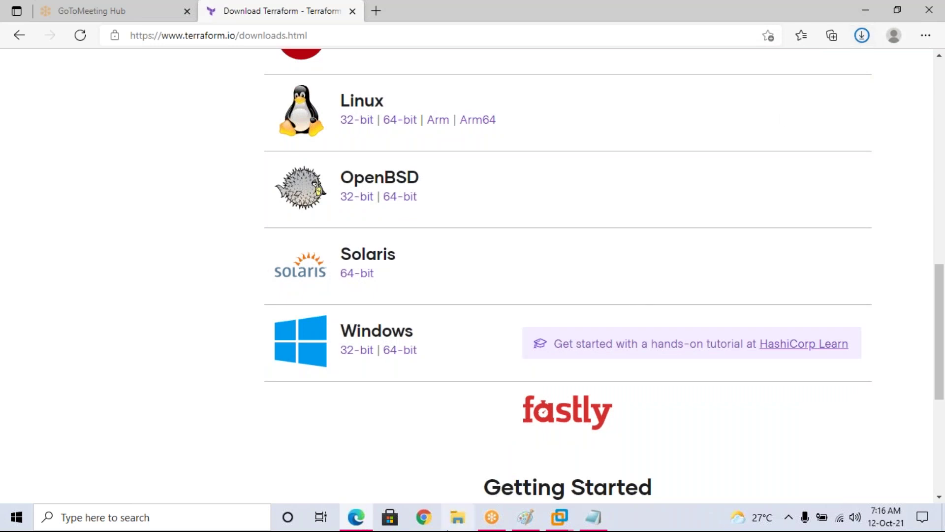
# - Open the Downloads folder in File Explorer and cut terraform_1.0.8_windows_amd64.zip
pyautogui.click(463, 524)
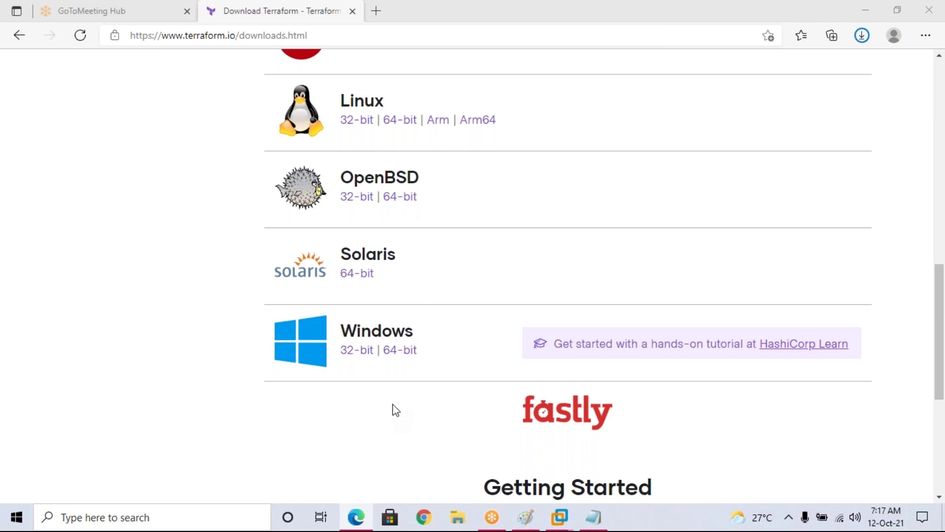
pyautogui.press('super+e')
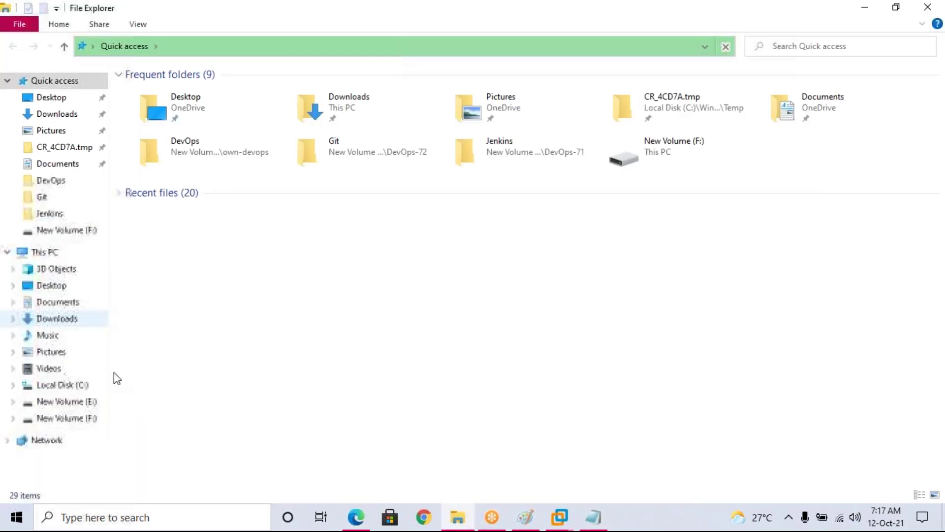
pyautogui.click(57, 115)
pyautogui.click(275, 112)
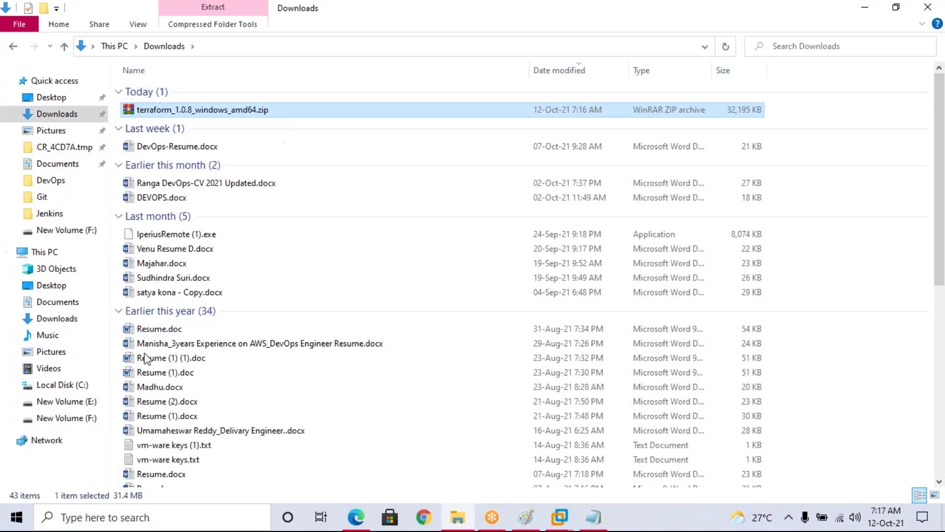
# - Create a folder named Terra inside DevOps-71 on the F: drive and open it
pyautogui.click(82, 420)
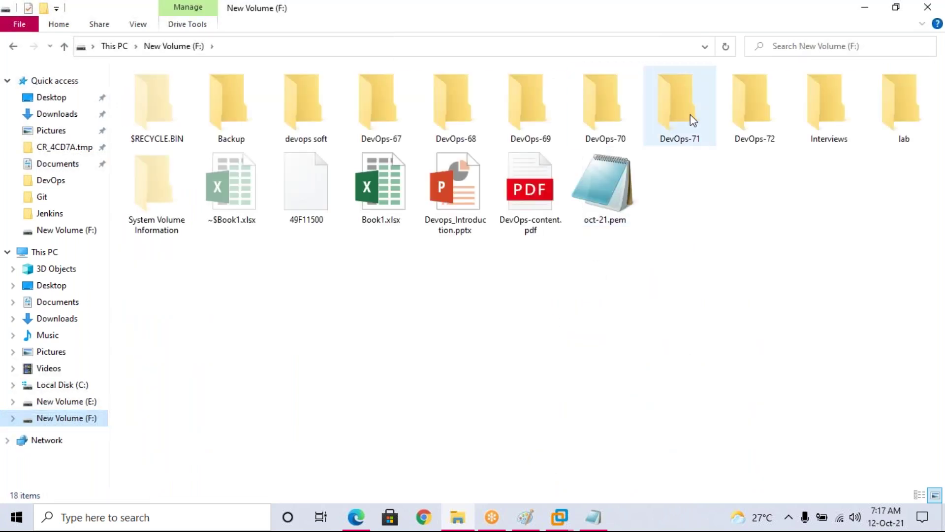
pyautogui.click(687, 121)
pyautogui.press('Return')
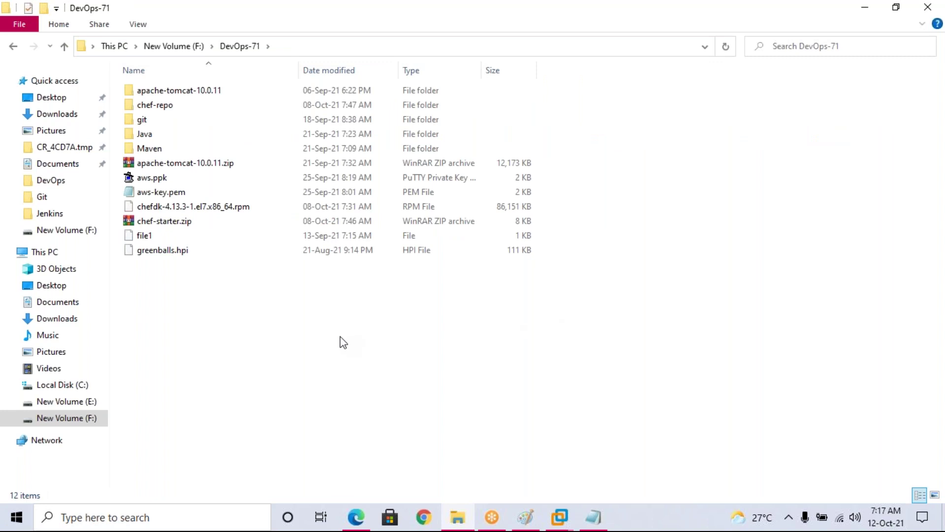
pyautogui.hotkey('ctrl', 'shift', 'n')
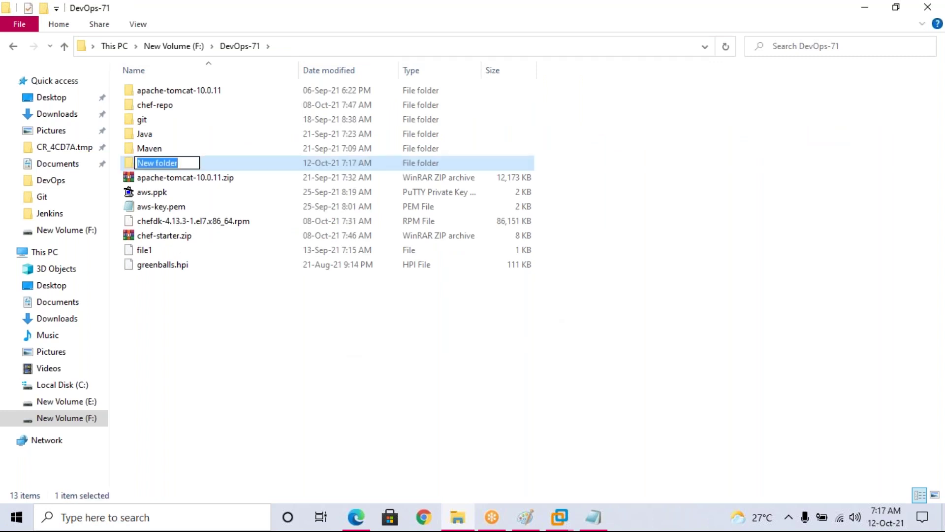
pyautogui.write('Terra')
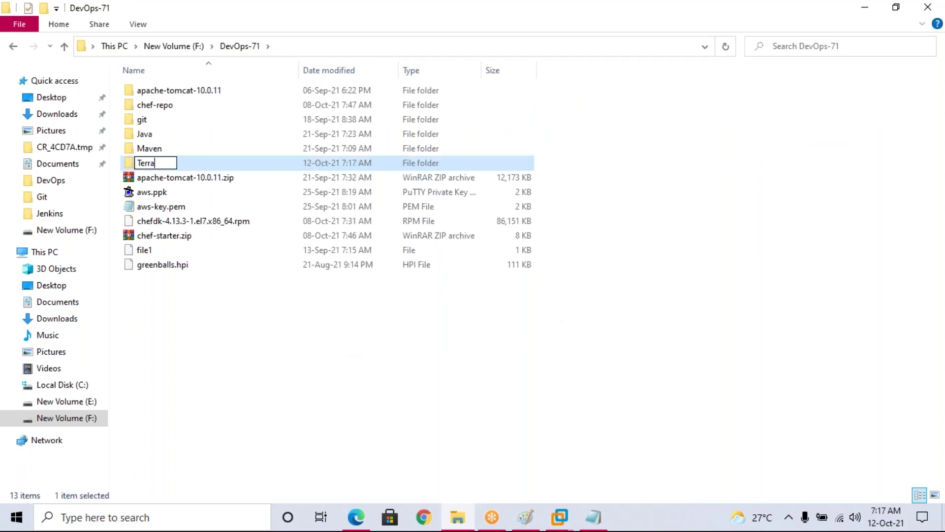
pyautogui.press('Return')
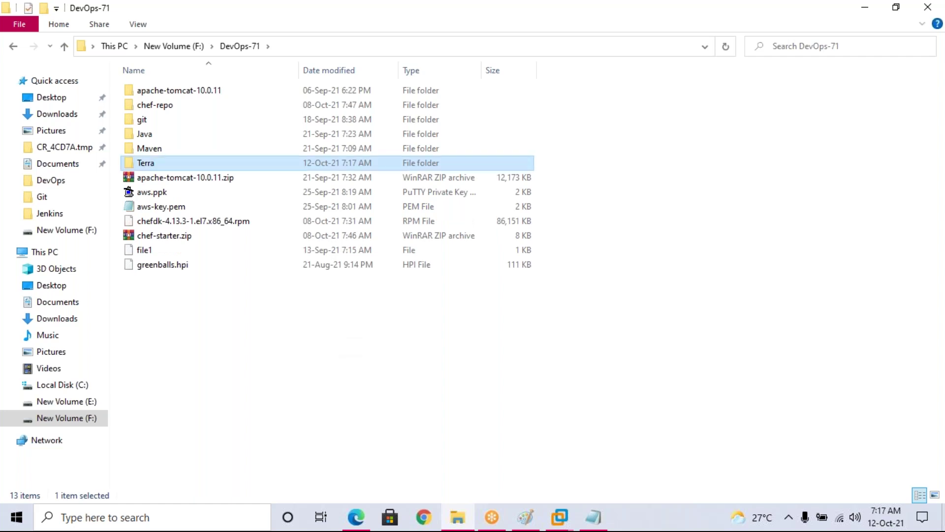
pyautogui.press('Return')
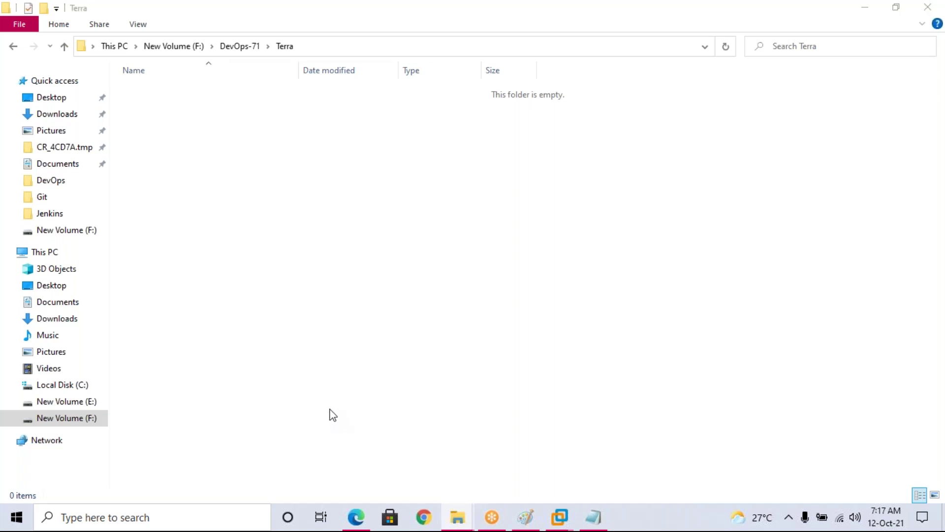
# - Paste terraform_1.0.8_windows_amd64.zip into the Terra folder, extract it there and refresh the folder
pyautogui.hotkey('ctrl', 'v')
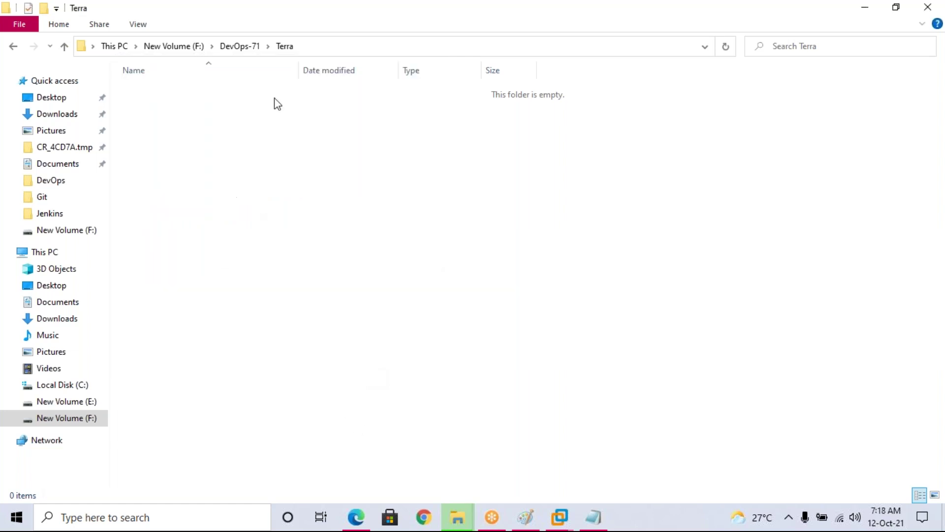
pyautogui.doubleClick(261, 92)
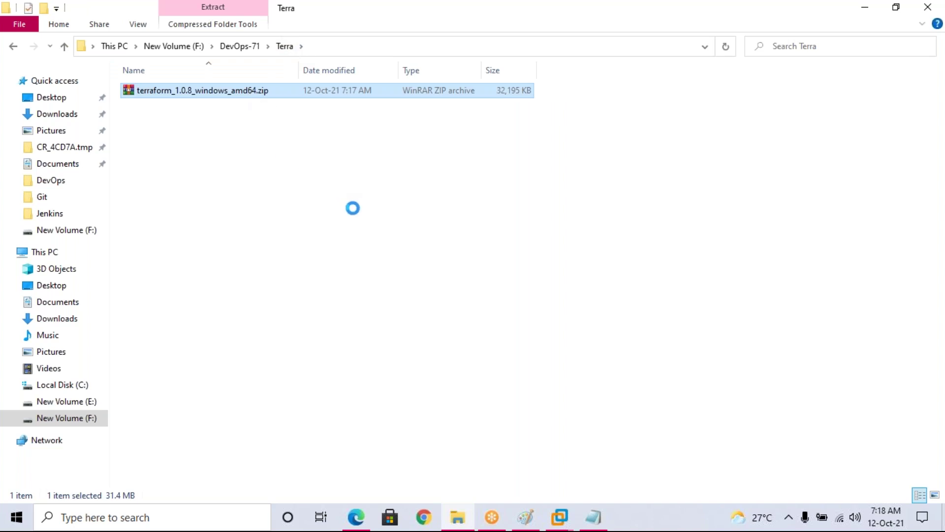
pyautogui.rightClick(248, 92)
pyautogui.click(310, 150)
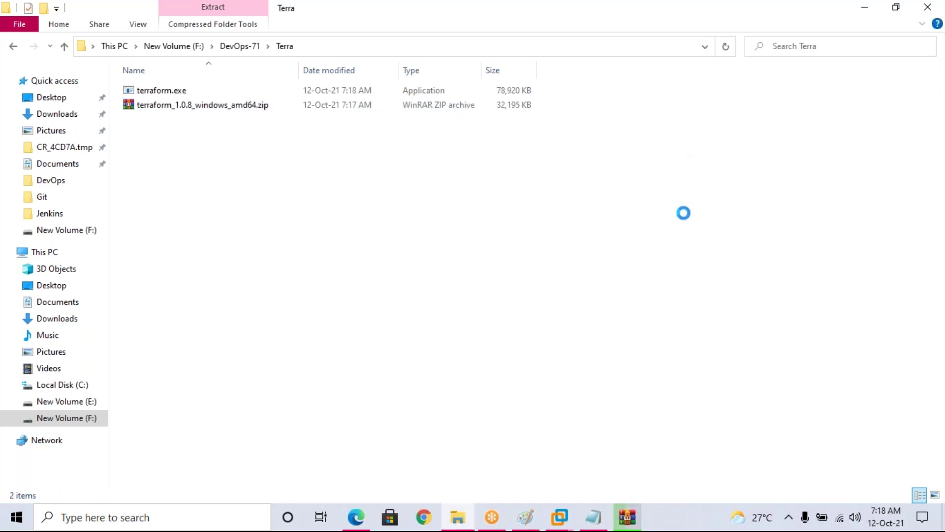
pyautogui.rightClick(684, 207)
pyautogui.click(710, 233)
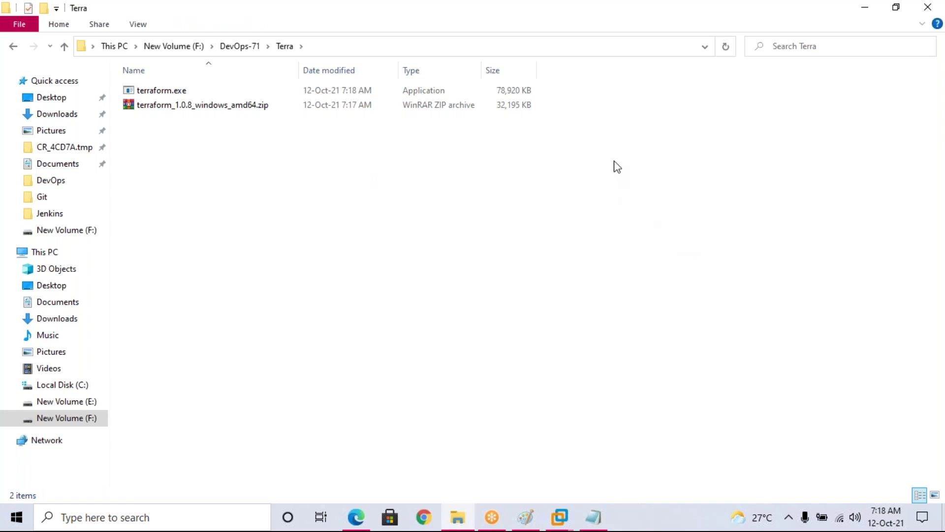
pyautogui.rightClick(614, 163)
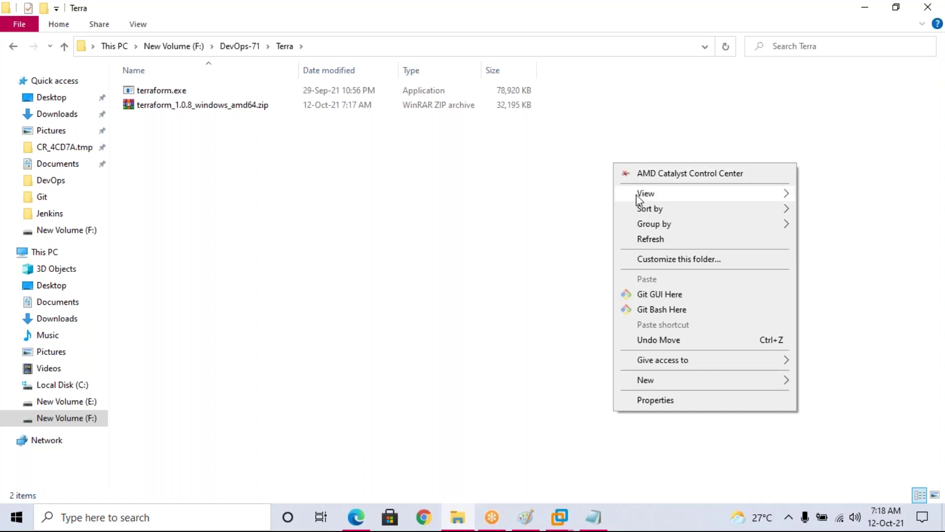
pyautogui.click(657, 240)
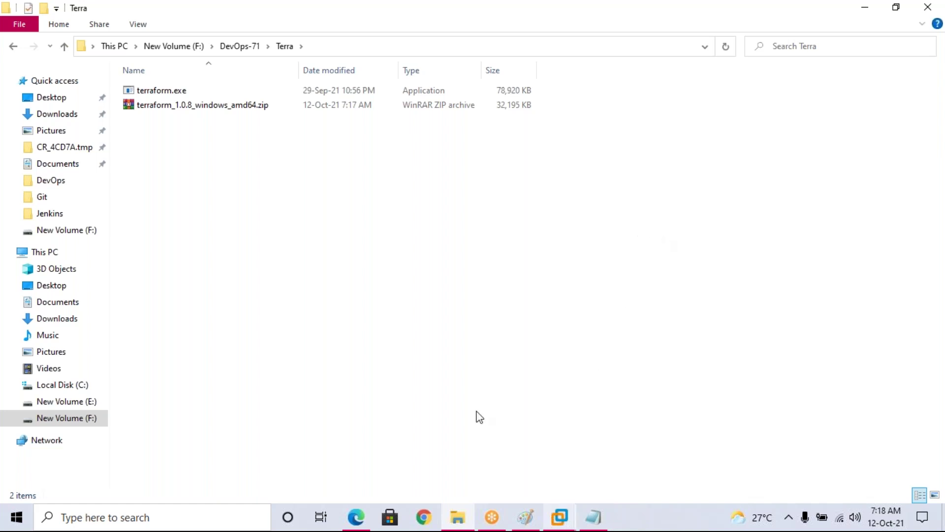
# - Delete the zip archive from the Terra folder and copy the folder's path F:\DevOps-71\Terra
pyautogui.click(229, 111)
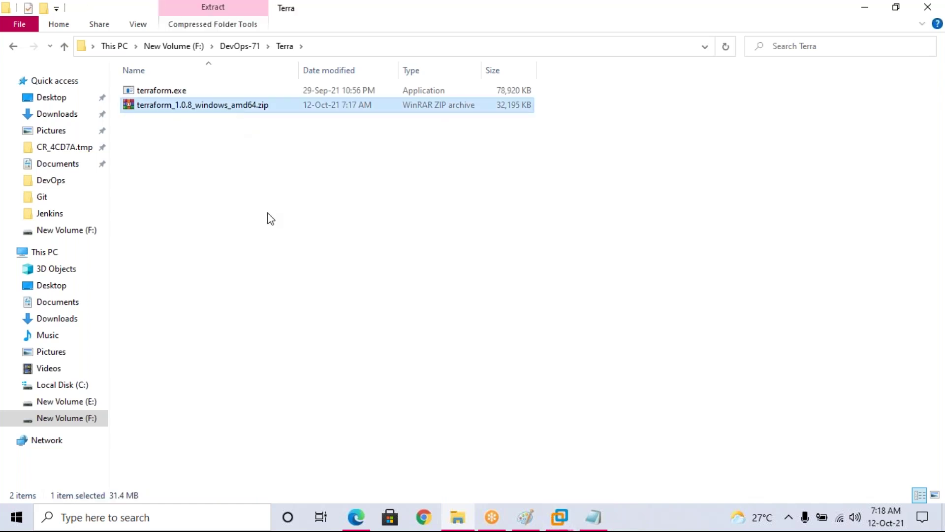
pyautogui.press('Delete')
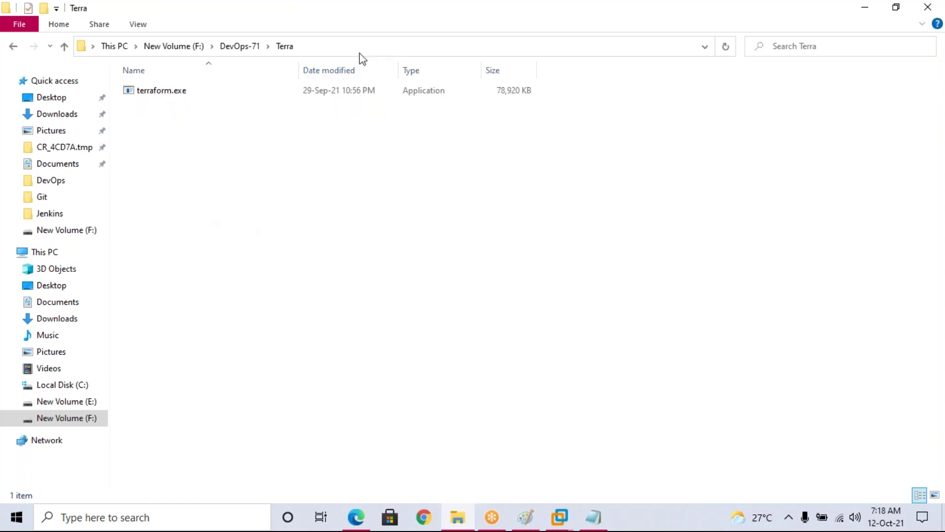
pyautogui.click(376, 44)
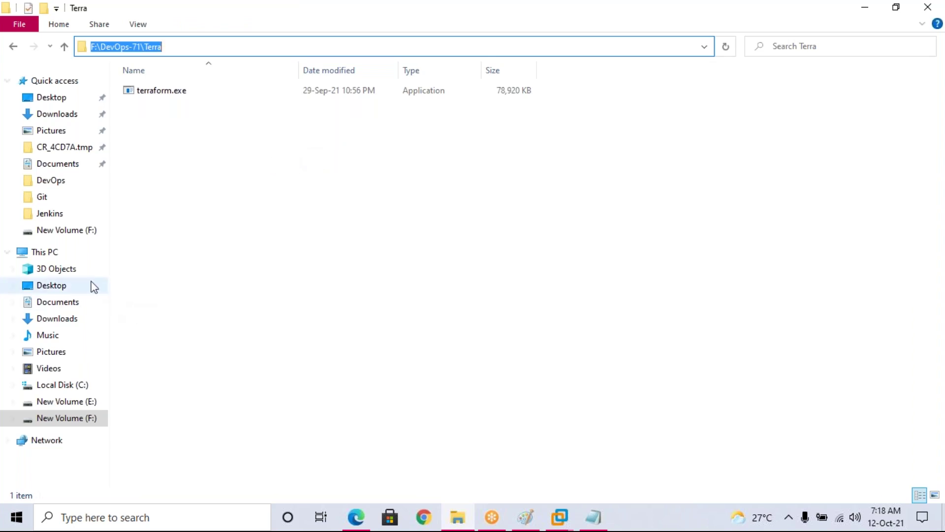
# - Open the Environment Variables dialog through the advanced system settings of This PC
pyautogui.click(59, 253)
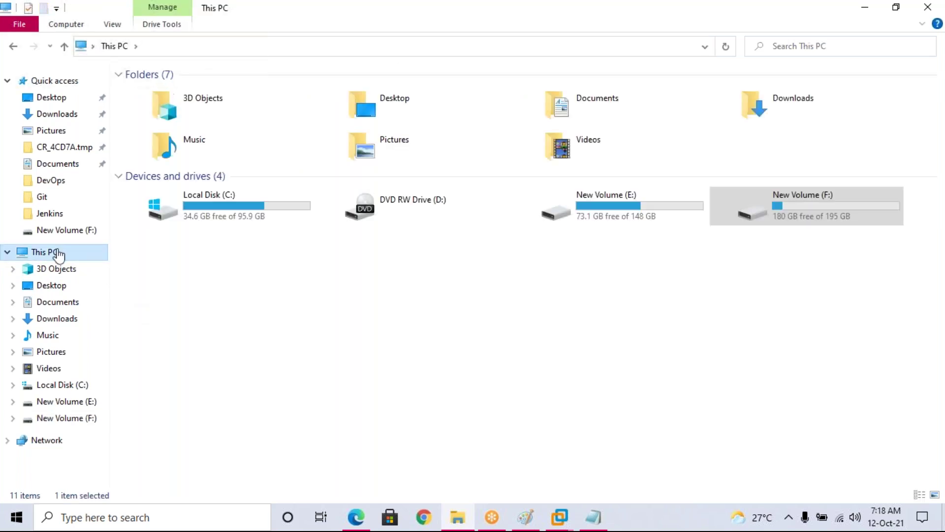
pyautogui.rightClick(55, 250)
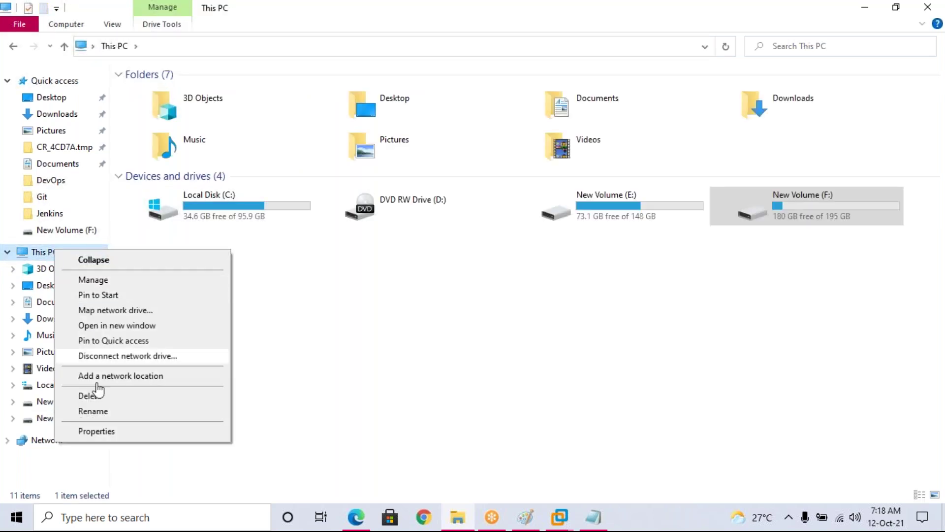
pyautogui.click(126, 433)
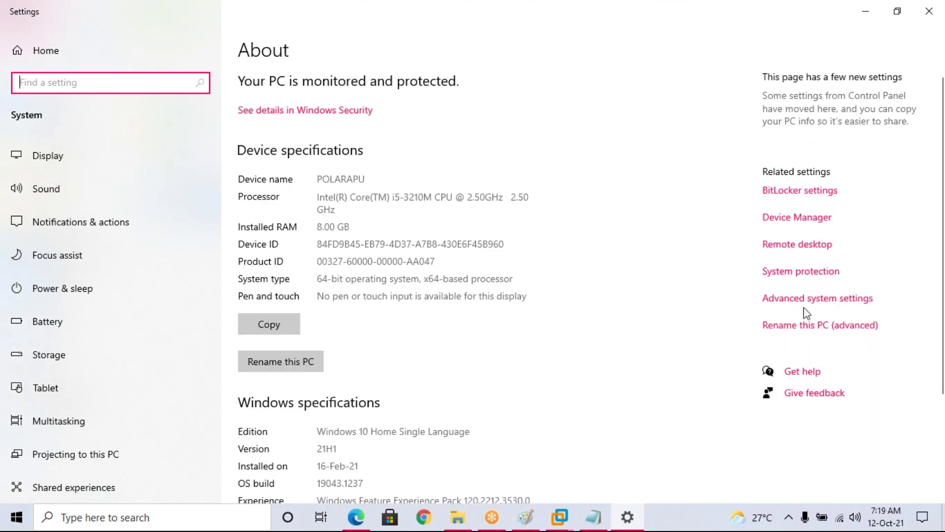
pyautogui.click(801, 299)
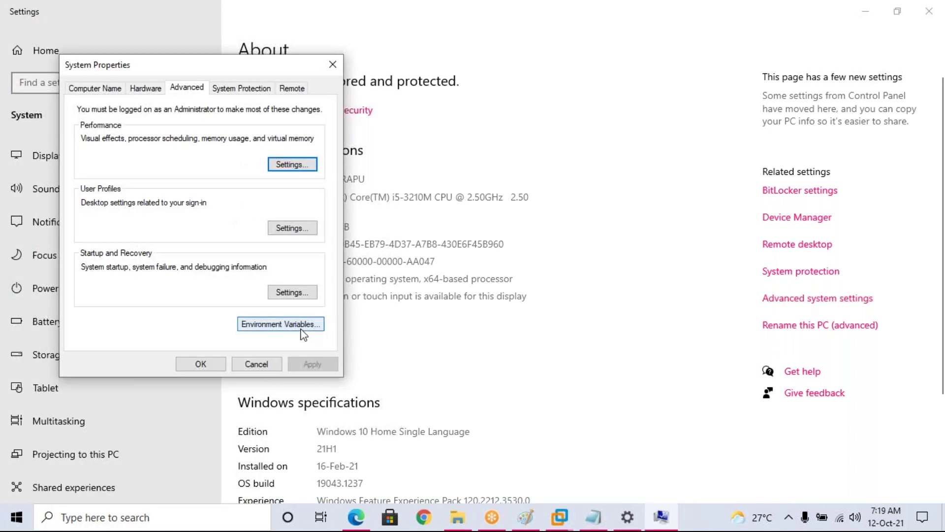
pyautogui.click(300, 327)
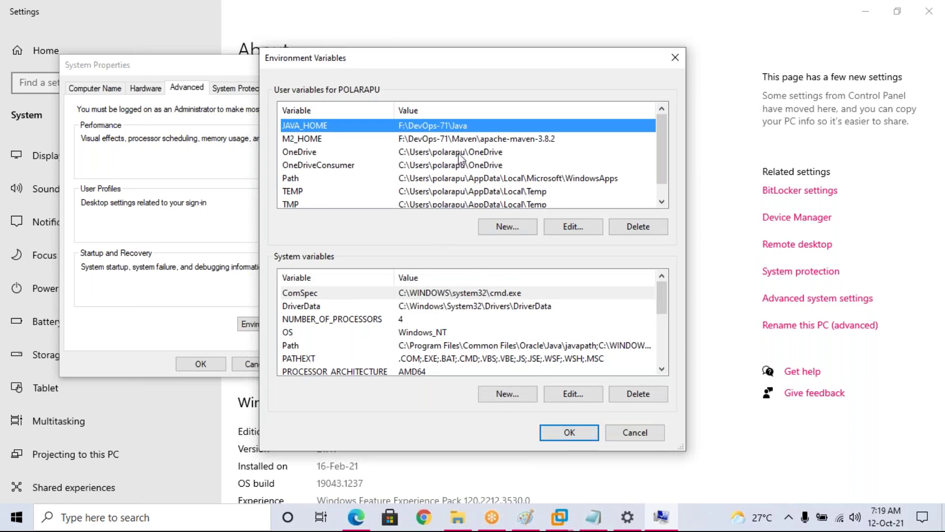
# - Replace the F:\DevOps-69\terraform entry of the system Path variable with F:\DevOps-71\Terra
pyautogui.scroll(-1, 457, 158)
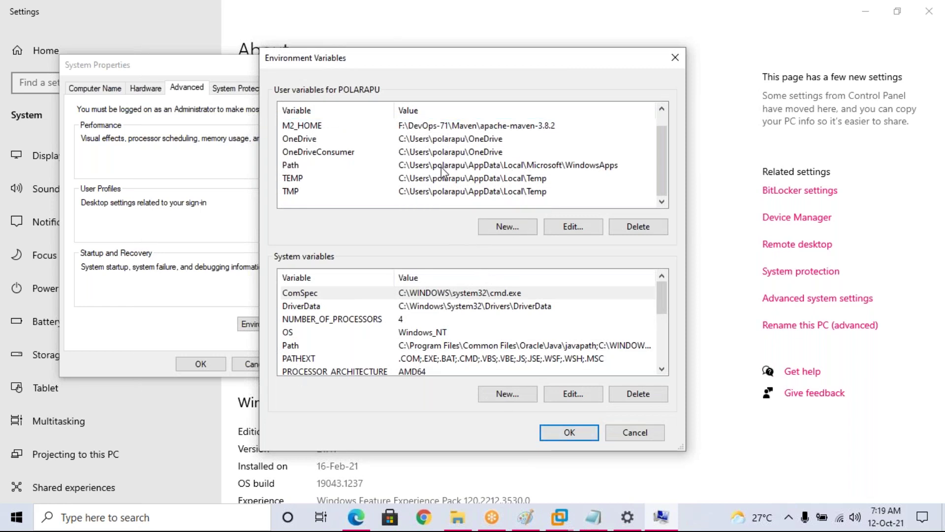
pyautogui.scroll(1, 442, 171)
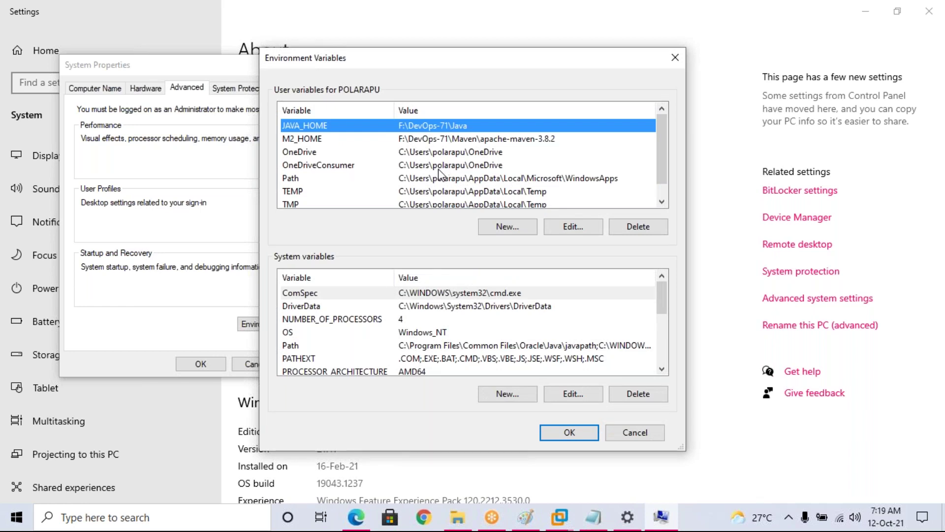
pyautogui.scroll(-3, 435, 311)
pyautogui.scroll(3, 435, 310)
pyautogui.click(348, 346)
pyautogui.click(571, 394)
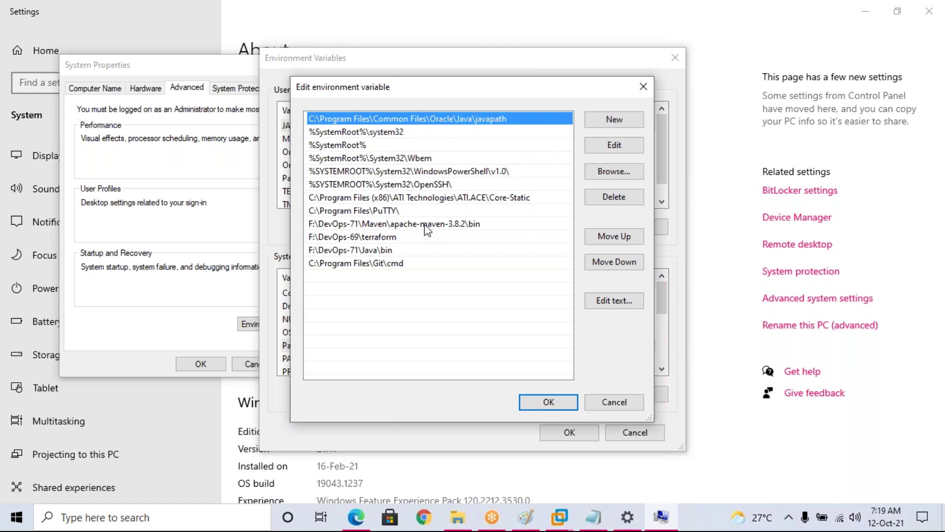
pyautogui.click(417, 241)
pyautogui.click(624, 146)
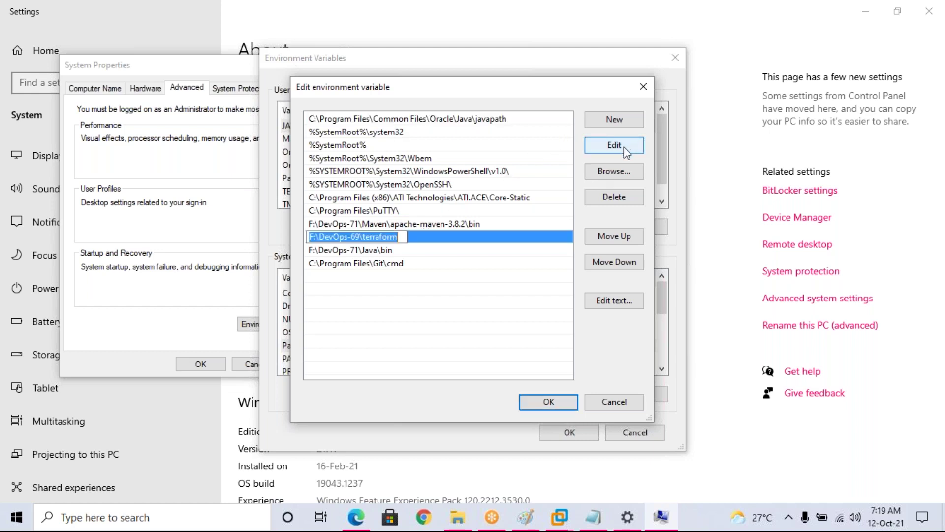
pyautogui.write('F:\\DevOps-71\\Terra')
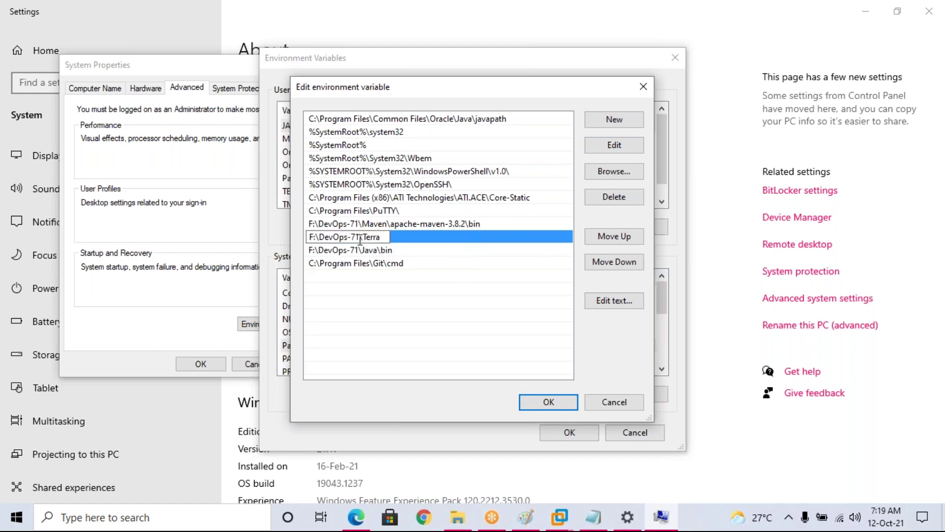
pyautogui.click(558, 400)
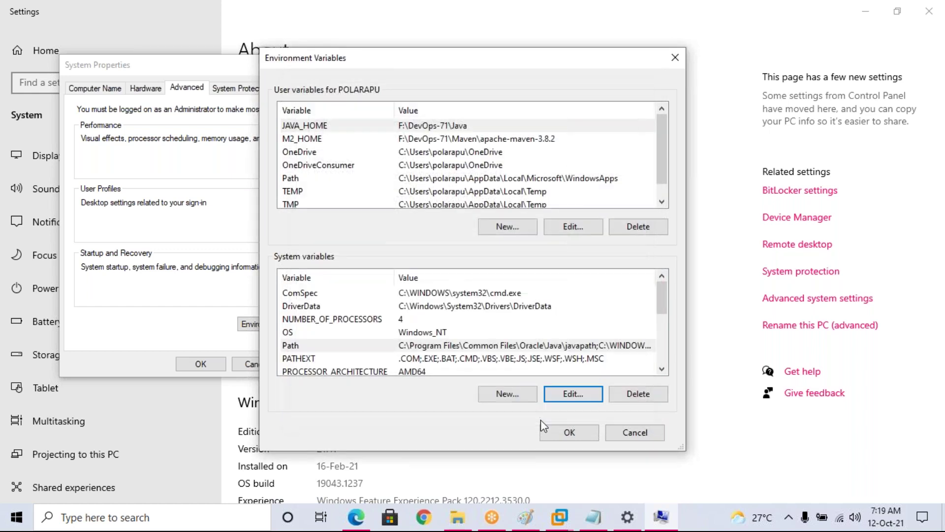
# - Save the environment variables and reopen the system Path variable to check its F:\DevOps-71\Terra entry
pyautogui.click(560, 434)
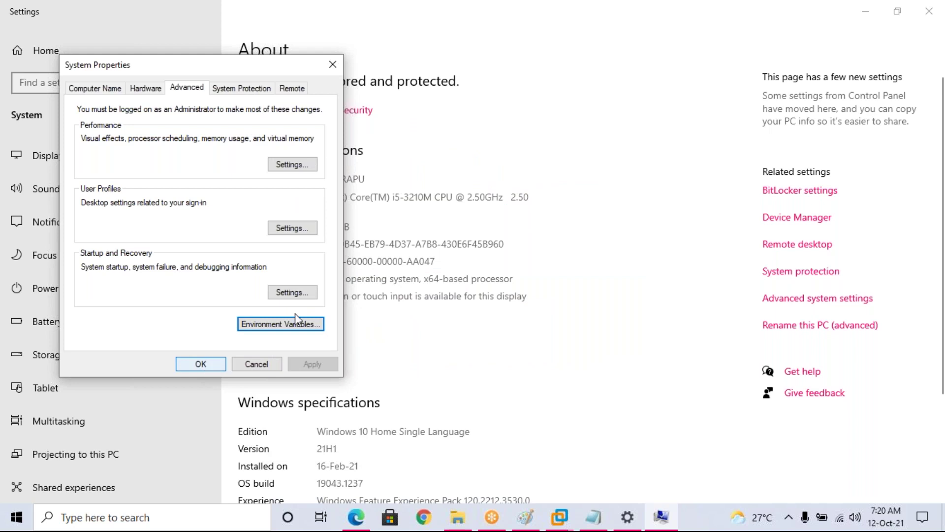
pyautogui.click(304, 325)
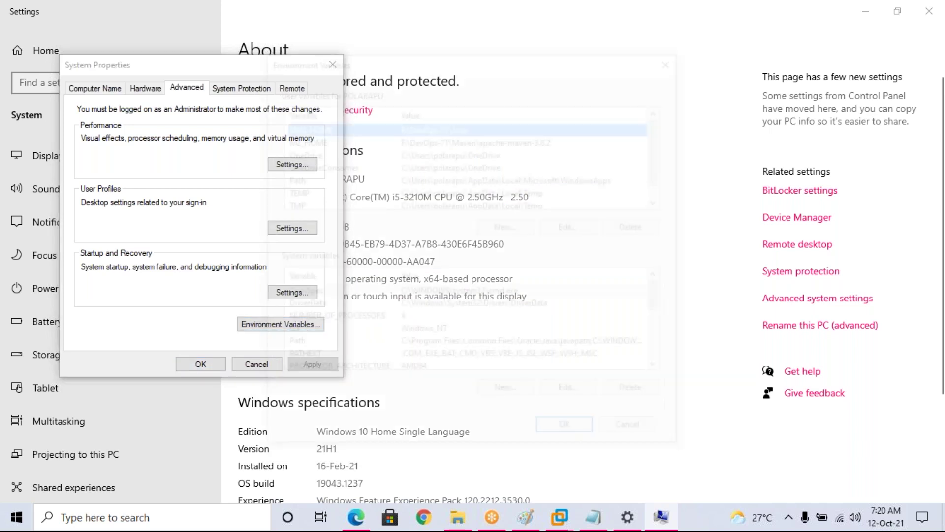
pyautogui.scroll(-1, 415, 150)
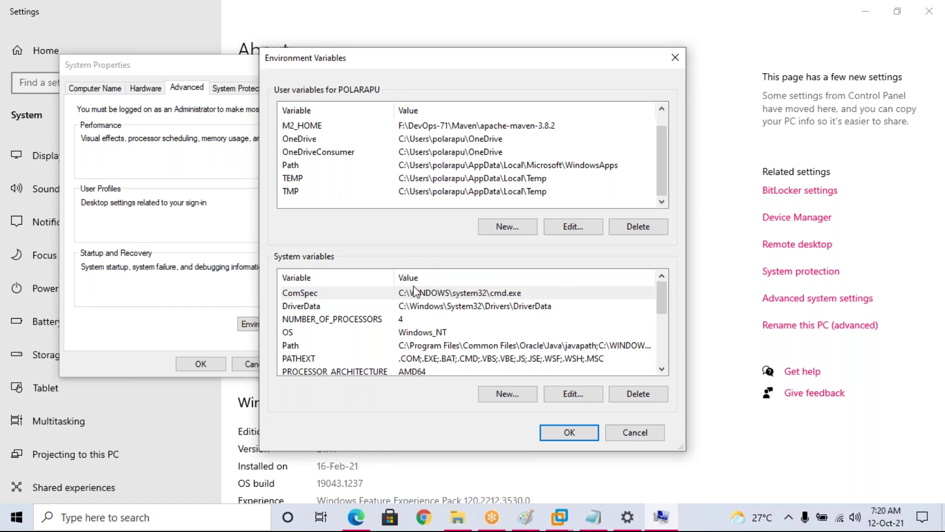
pyautogui.click(405, 348)
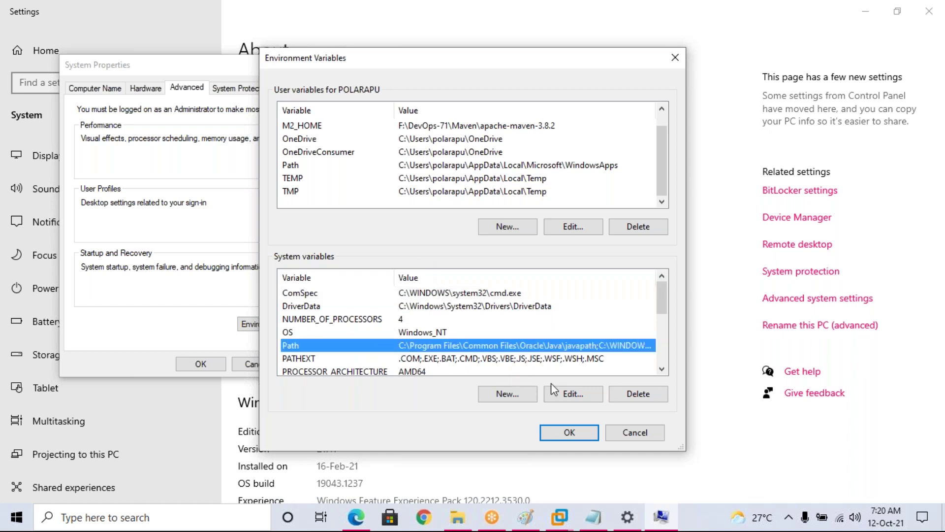
pyautogui.click(570, 395)
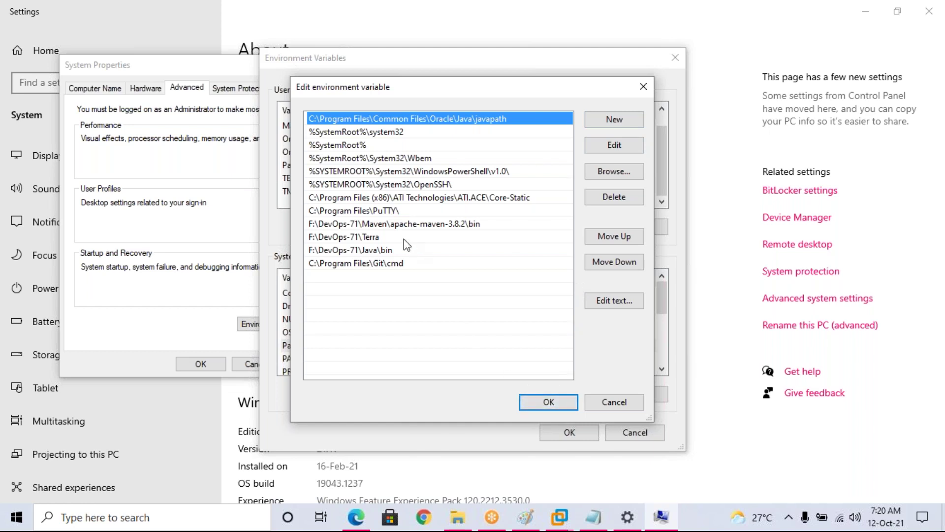
# - Confirm and close the environment variable and System Properties dialogs, and clear the remaining Settings and File Explorer windows off the desktop
pyautogui.click(558, 403)
pyautogui.click(569, 432)
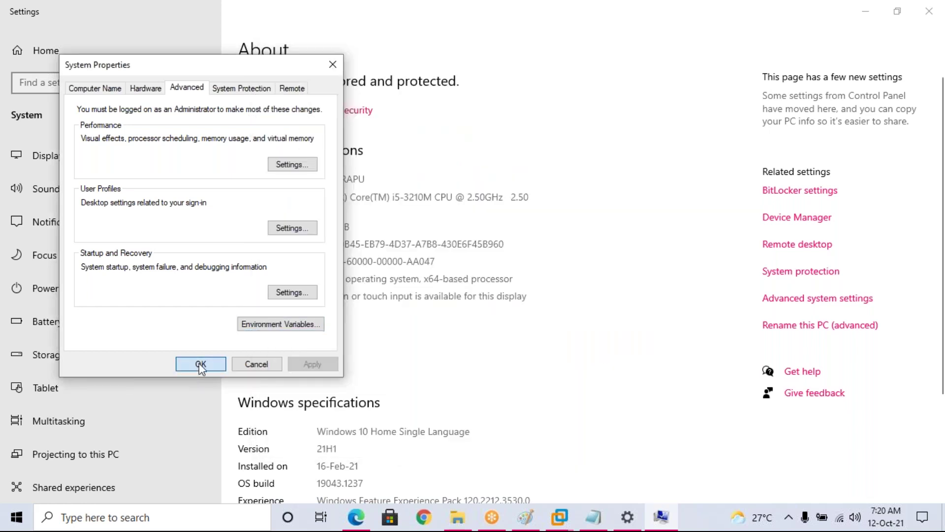
pyautogui.click(200, 363)
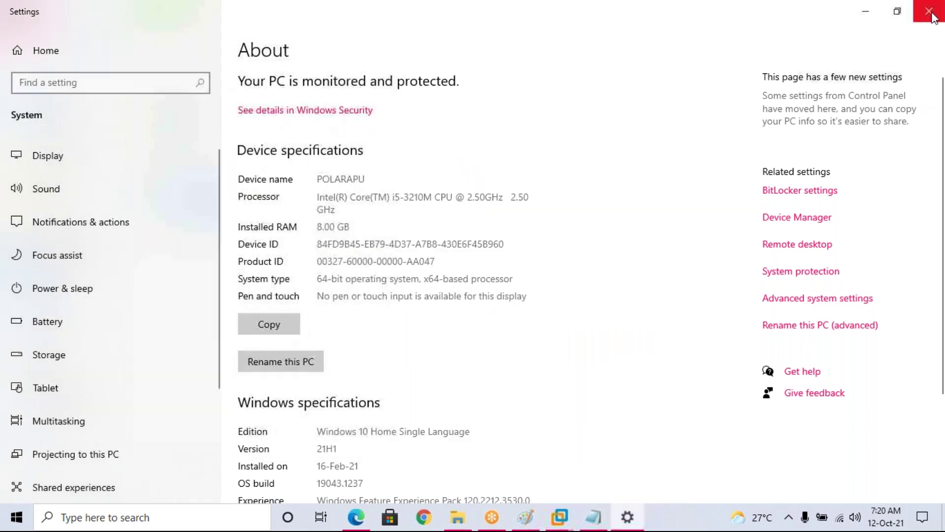
pyautogui.click(928, 10)
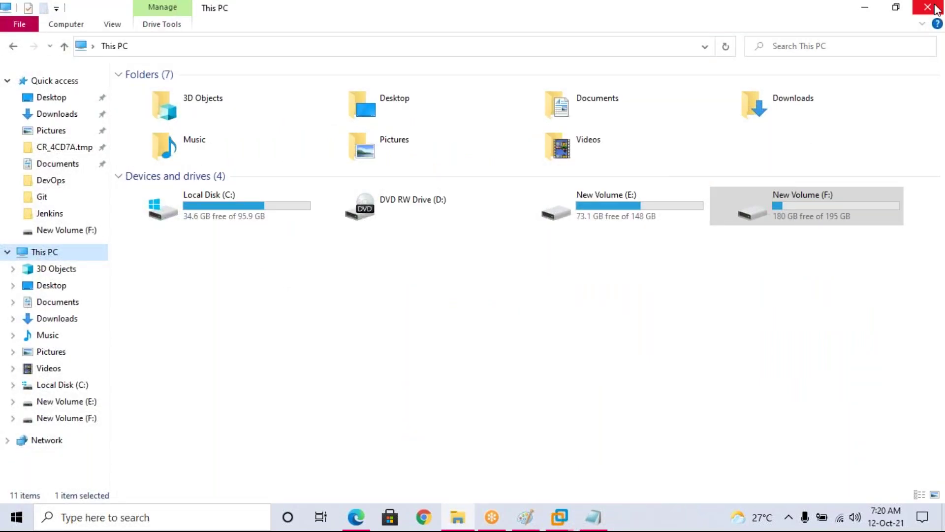
pyautogui.click(936, 9)
pyautogui.click(868, 8)
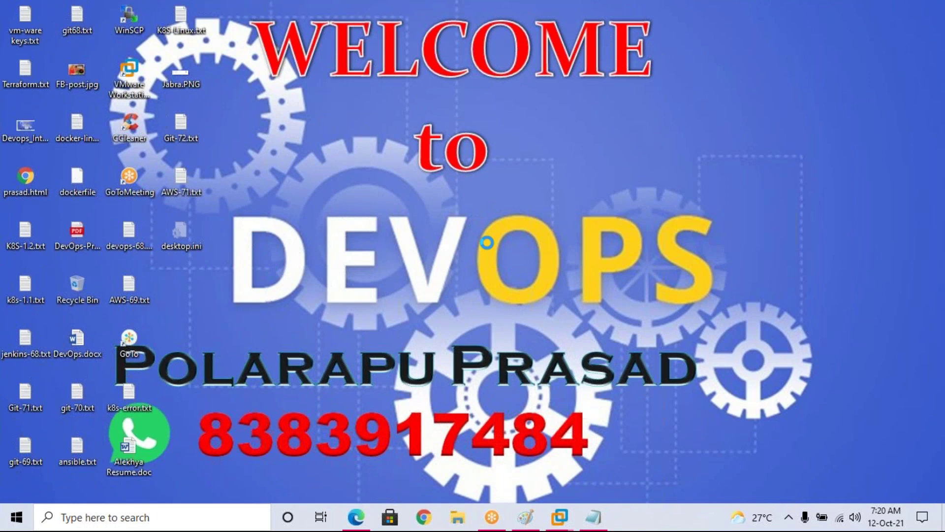
# - Open a Git Bash terminal in the Desktop folder
pyautogui.rightClick(487, 242)
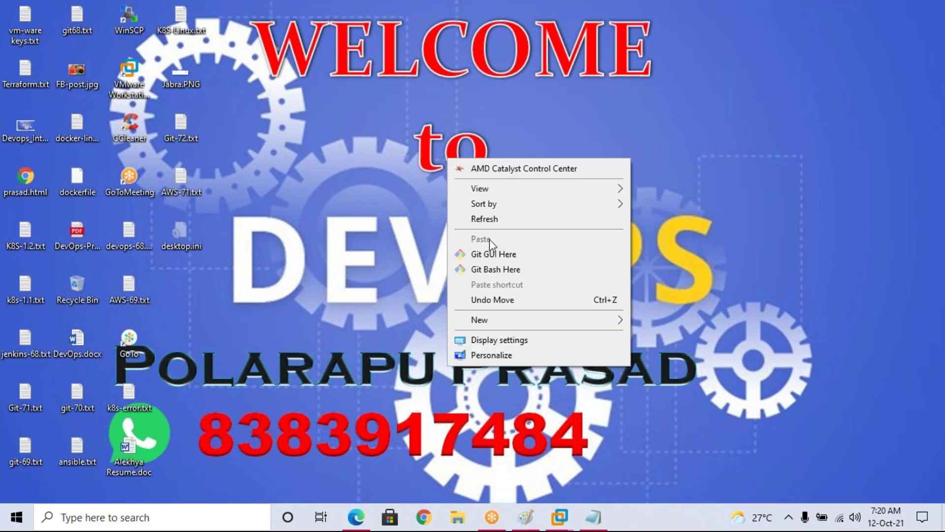
pyautogui.click(518, 270)
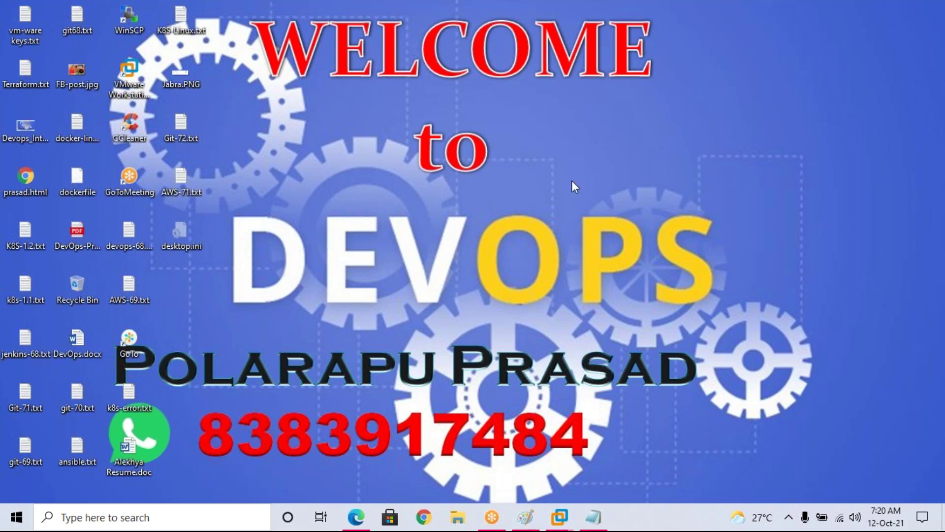
# - Switch to Paint to review the Terraform and AWS CLI2 parts of the Local box, and minimize the diagram
pyautogui.click(526, 517)
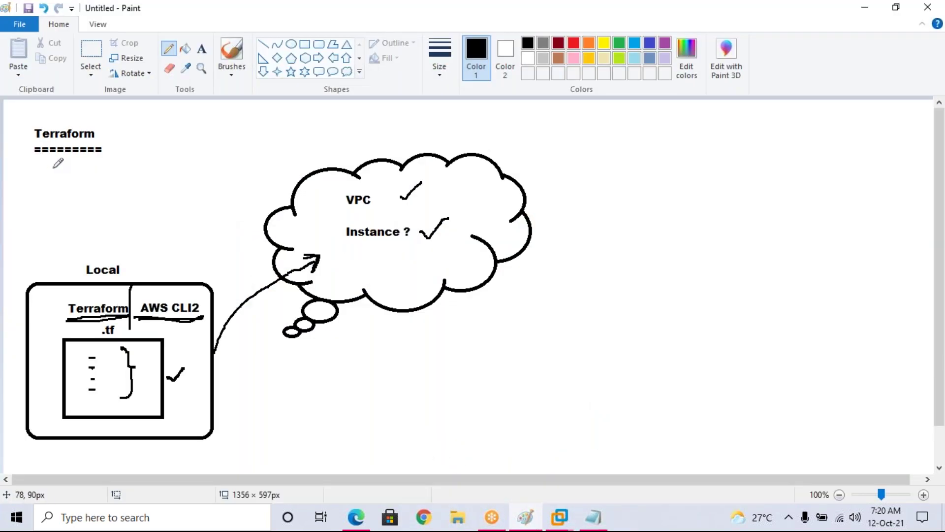
pyautogui.moveTo(130, 286); pyautogui.dragTo(129, 331)
pyautogui.click(864, 8)
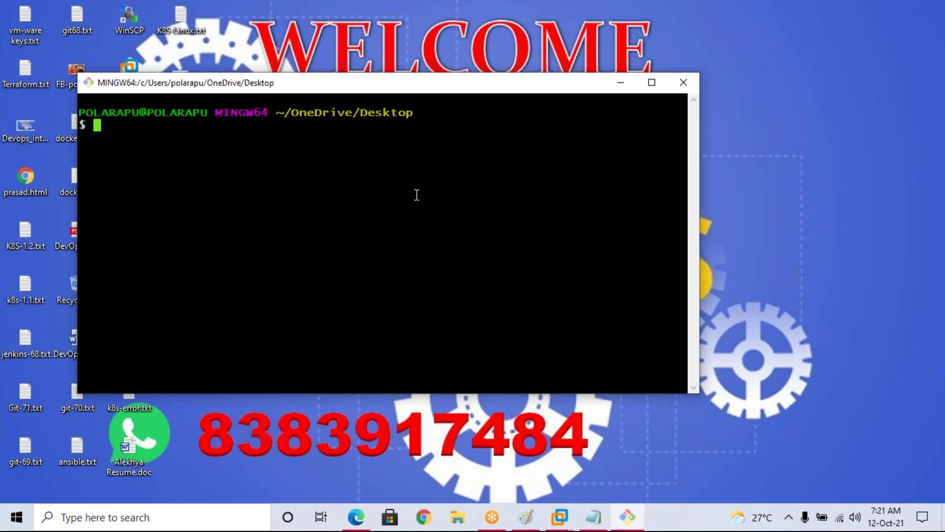
# - Run terraform --version in the Git Bash terminal to check the Terraform installation
pyautogui.write('terraf')
pyautogui.write('o')
pyautogui.press('BackSpace')
pyautogui.write('orm ')
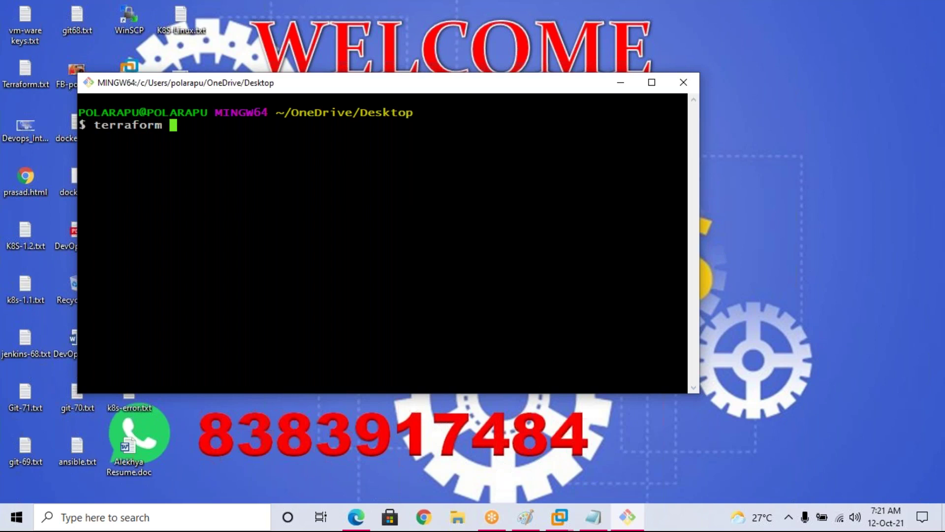
pyautogui.write('--version')
pyautogui.press('Return')
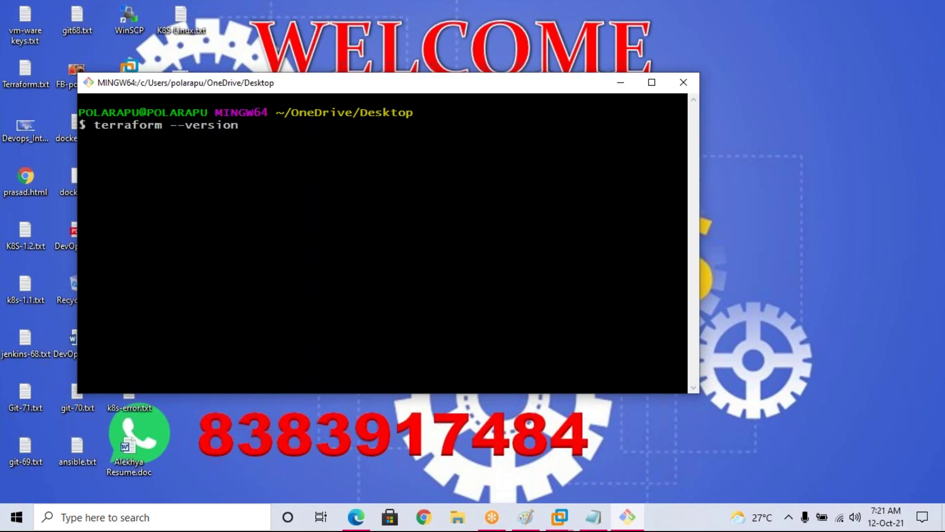